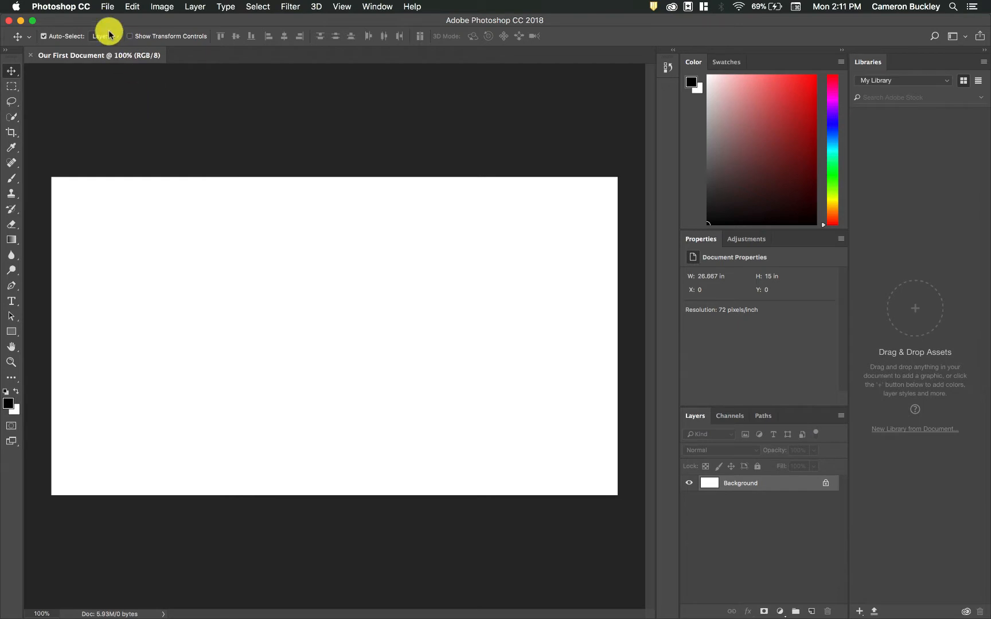
Open spaceman.jpg from the Downloads folder as a separate document.
{"action": "left_click", "coordinate": [109, 8]}
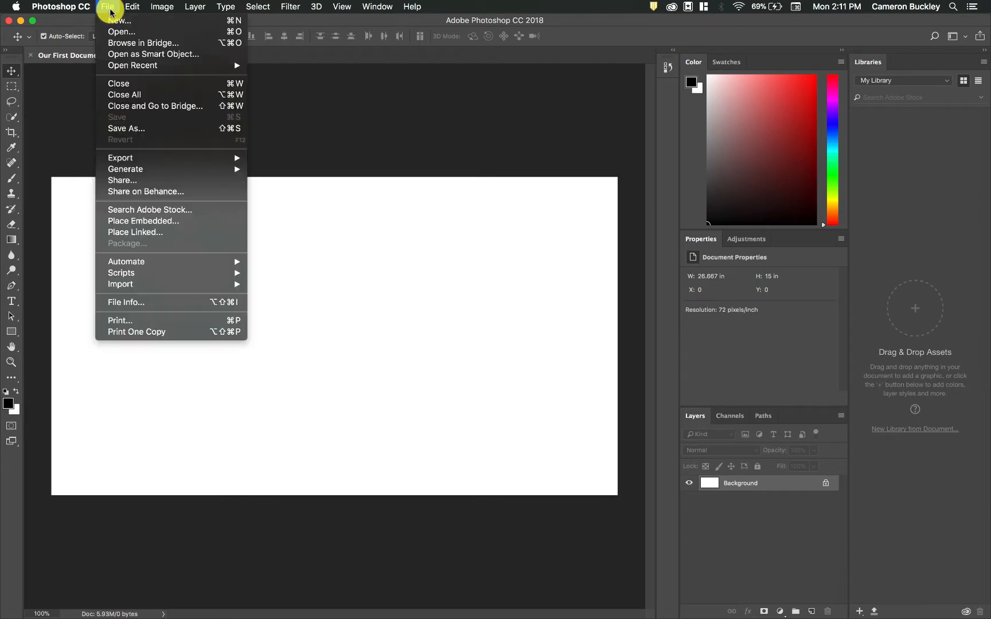
{"action": "left_click", "coordinate": [128, 33]}
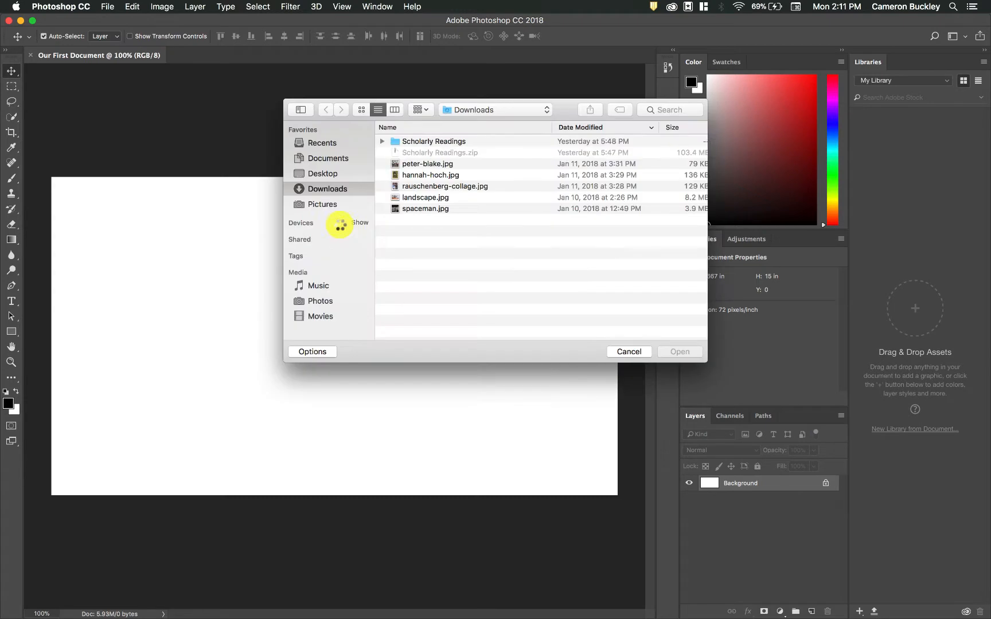
{"action": "left_click", "coordinate": [453, 165]}
{"action": "left_click", "coordinate": [465, 177]}
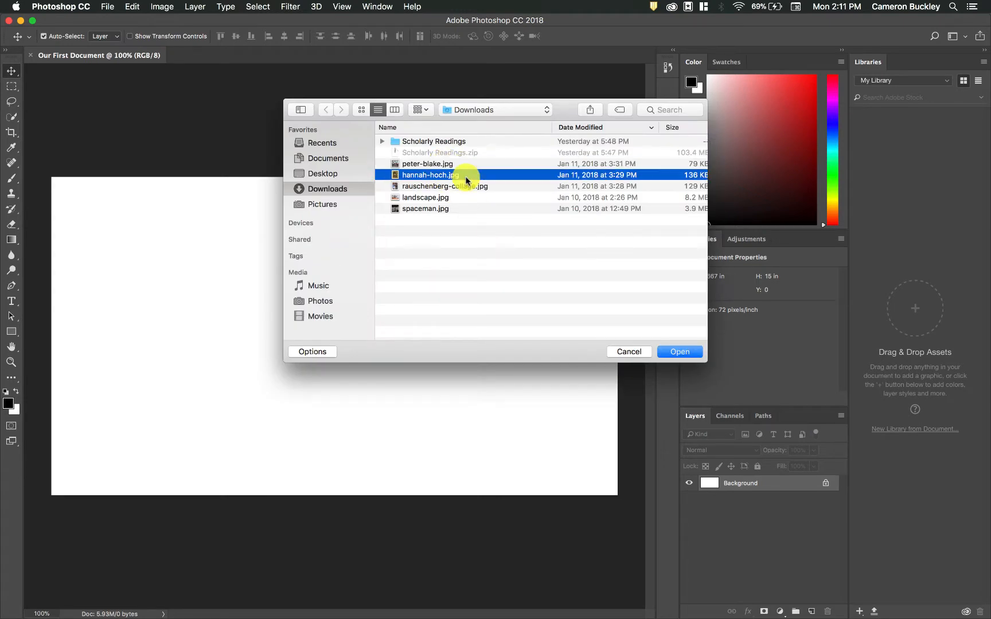
{"action": "left_click", "coordinate": [469, 188]}
{"action": "left_click", "coordinate": [466, 197]}
{"action": "left_click", "coordinate": [456, 208]}
{"action": "left_click", "coordinate": [462, 197]}
{"action": "left_click", "coordinate": [446, 210]}
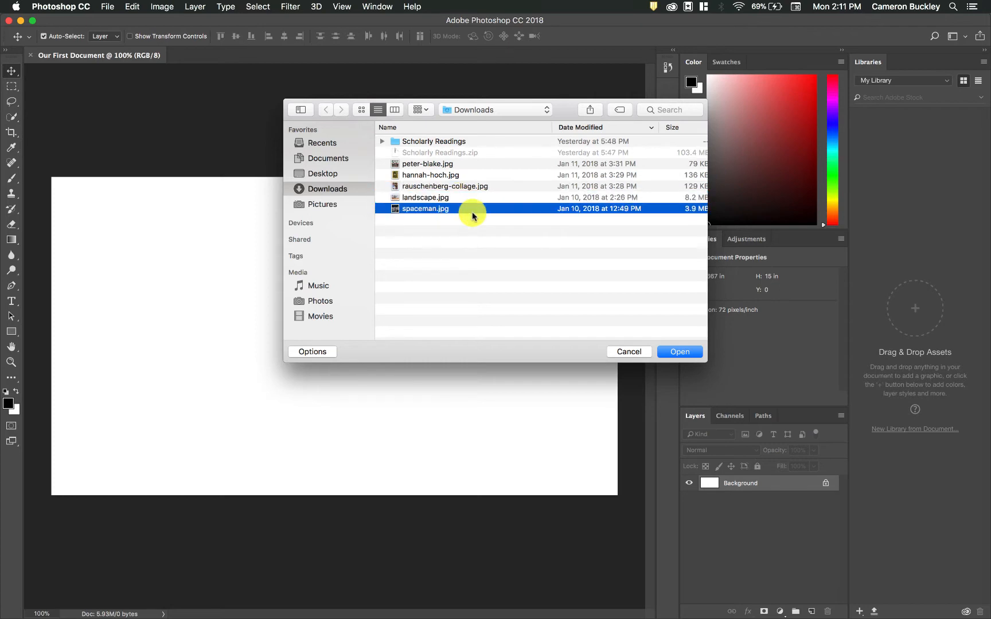
{"action": "left_click", "coordinate": [675, 350]}
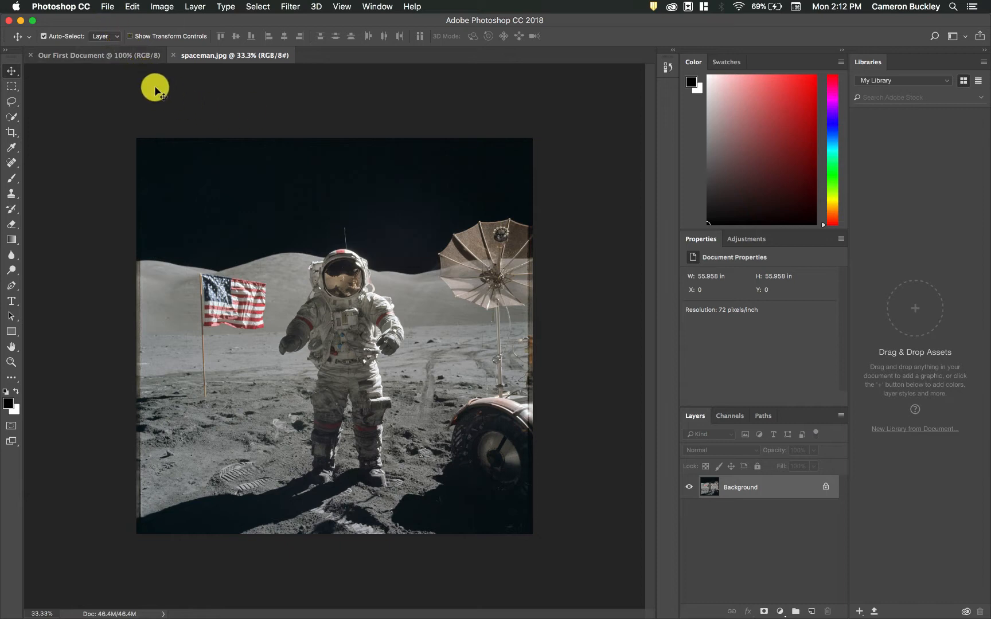
Place spaceman.jpg as an embedded image in Our First Document, aligned with the canvas's left edge.
{"action": "left_click", "coordinate": [116, 55]}
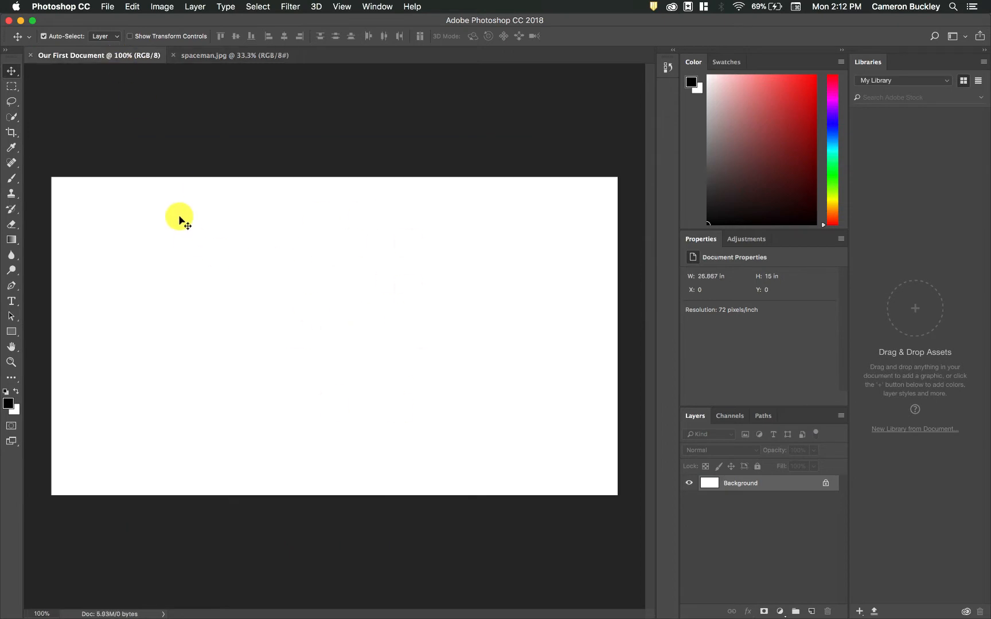
{"action": "left_click", "coordinate": [107, 7]}
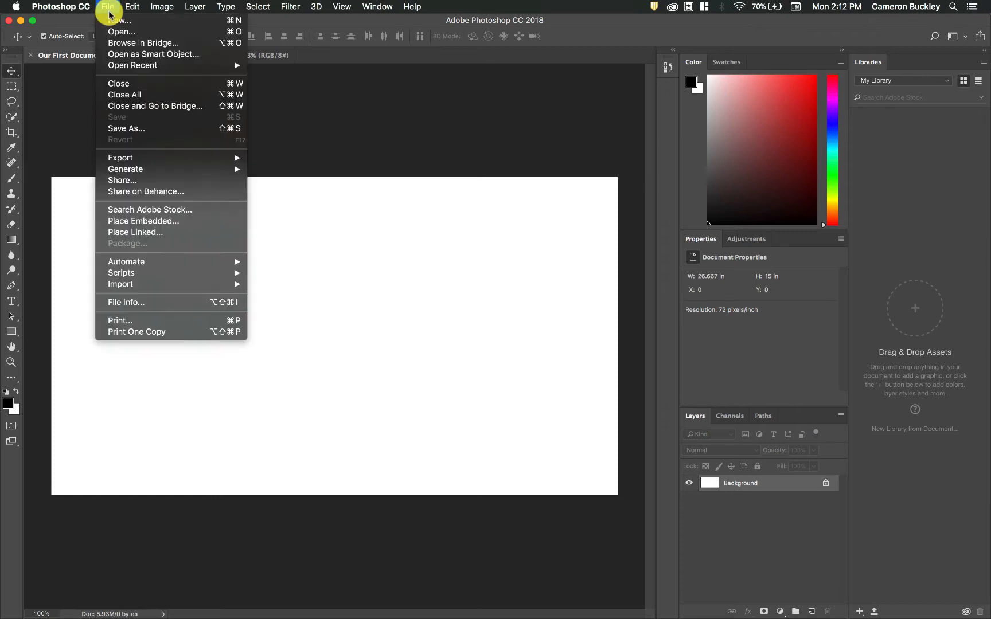
{"action": "left_click", "coordinate": [139, 222]}
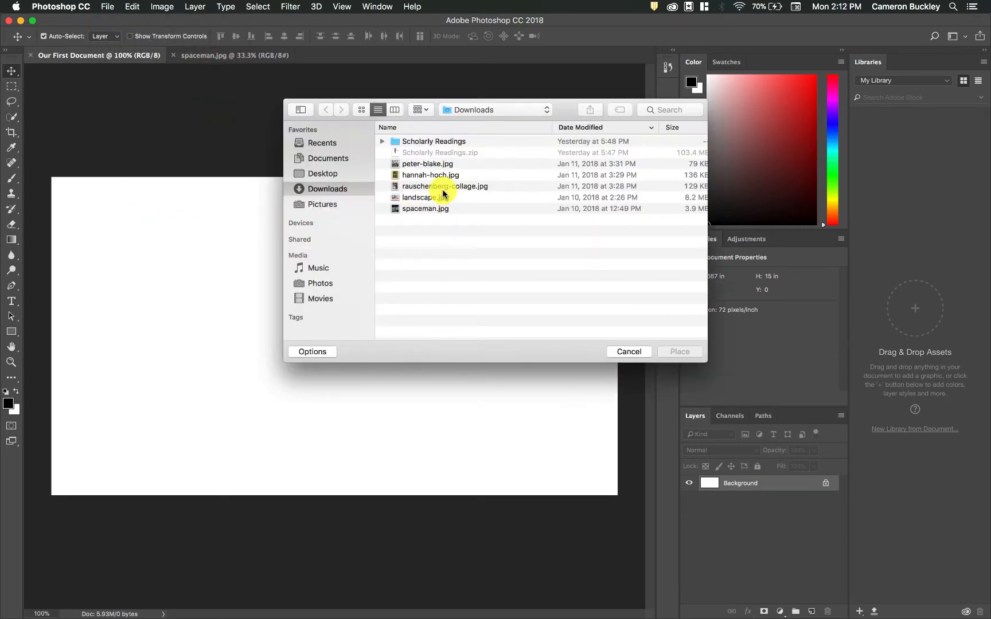
{"action": "left_click", "coordinate": [446, 211]}
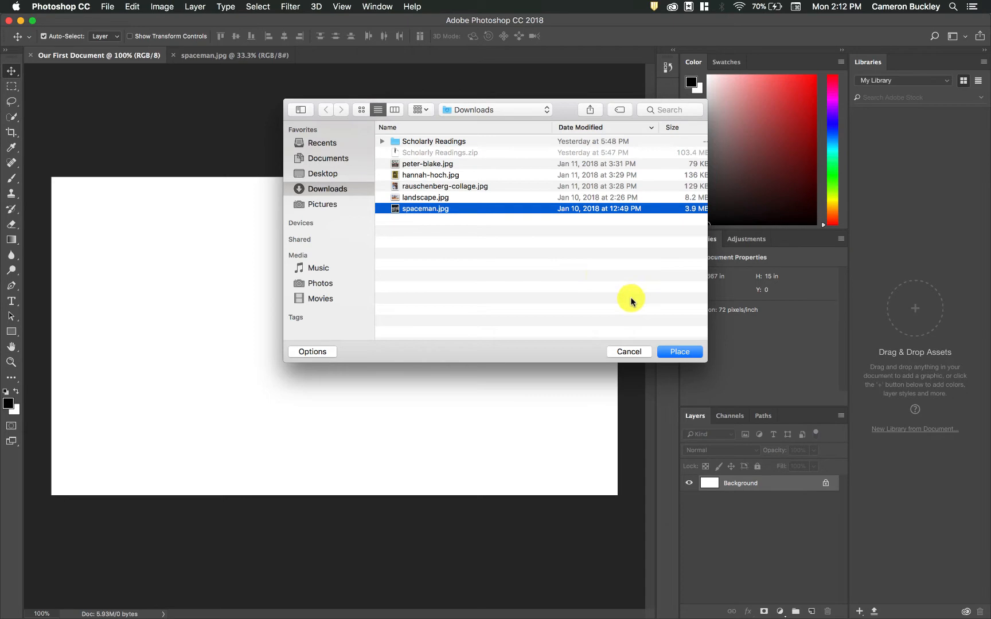
{"action": "left_click", "coordinate": [679, 352]}
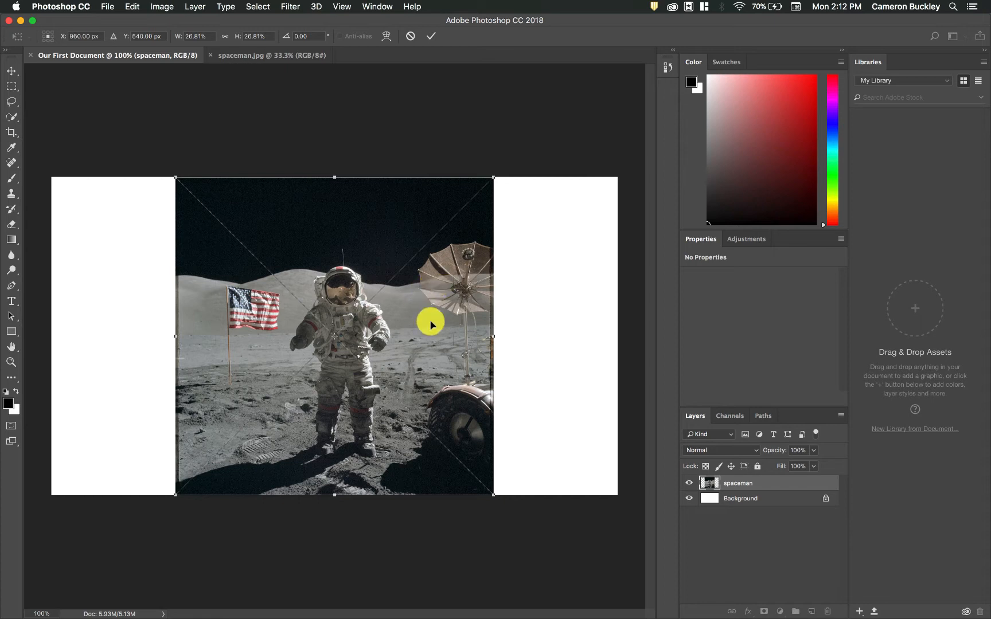
{"action": "left_click_drag", "start_coordinate": [438, 314], "coordinate": [319, 317]}
{"action": "key", "text": "Return"}
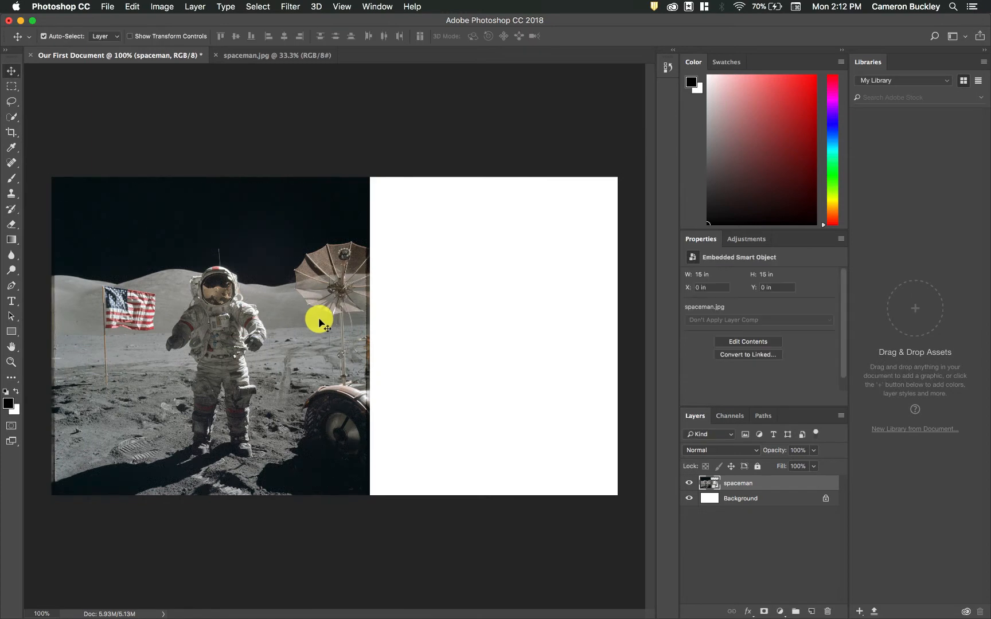
Place landscape.jpg as an embedded image and shift it over the canvas's upper right area, at about X 10.95 in, Y -2.68 in.
{"action": "left_click", "coordinate": [107, 7]}
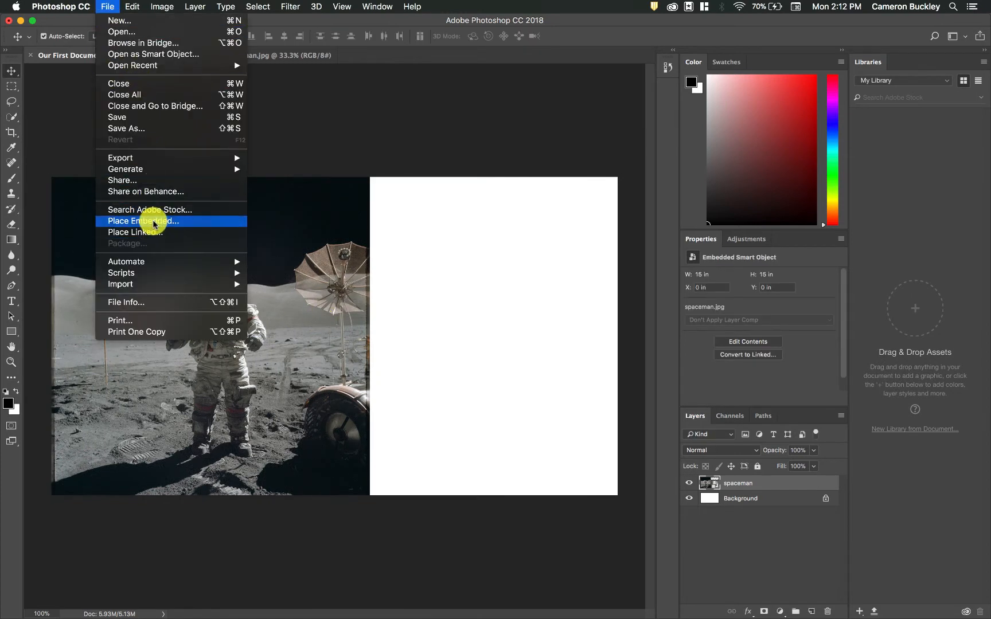
{"action": "left_click", "coordinate": [204, 221]}
{"action": "double_click", "coordinate": [419, 197]}
{"action": "left_click_drag", "start_coordinate": [382, 315], "coordinate": [448, 316]}
{"action": "key", "text": "Return"}
{"action": "left_click_drag", "start_coordinate": [335, 307], "coordinate": [484, 241]}
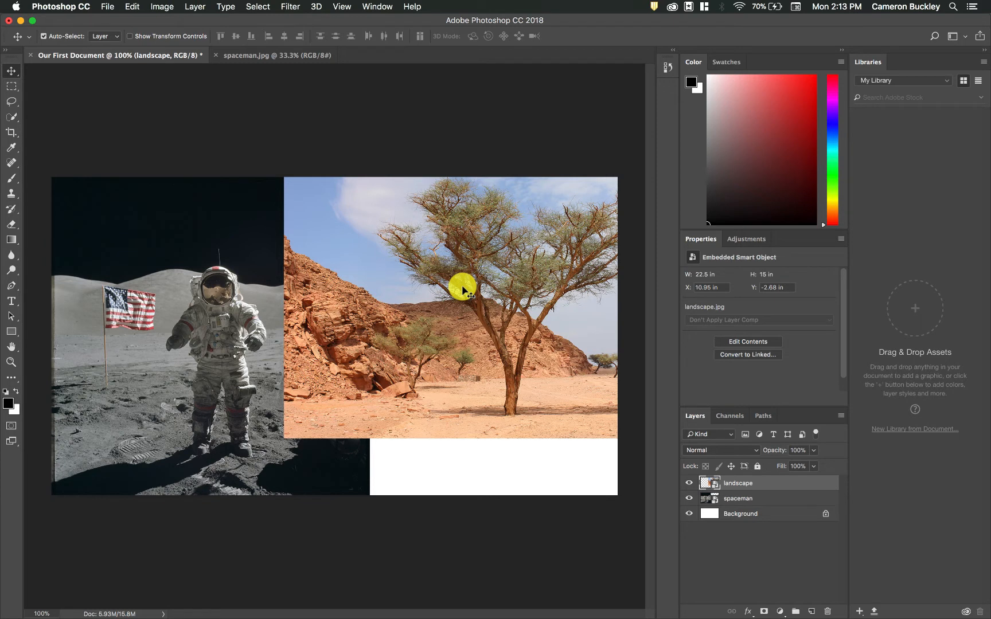
View the separate spaceman.jpg document, return to Our First Document and undo both image placements there.
{"action": "left_click", "coordinate": [297, 58]}
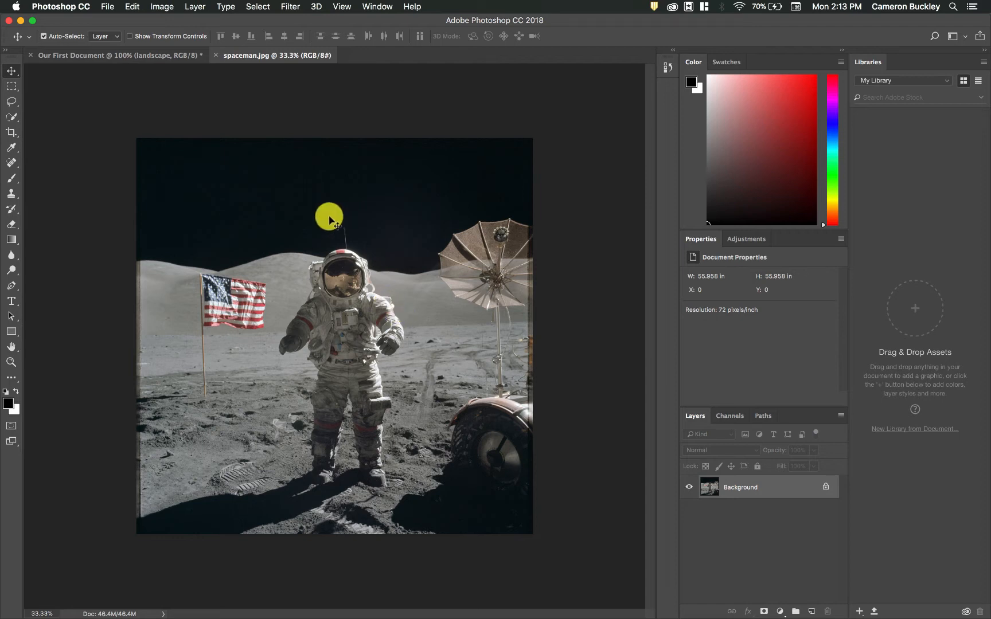
{"action": "left_click", "coordinate": [173, 54]}
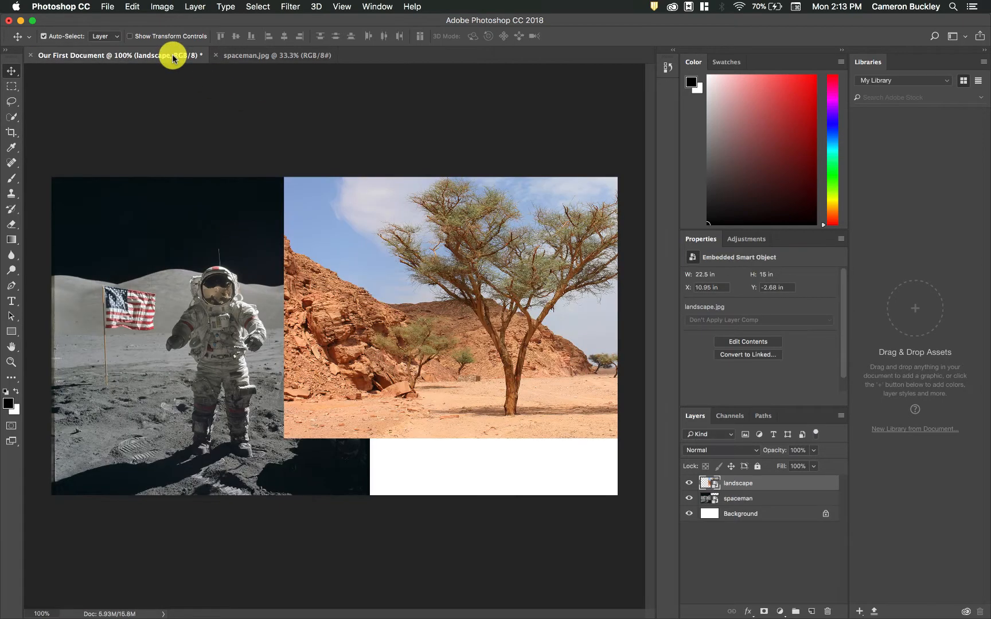
{"action": "key", "text": "super+z"}
{"action": "key", "text": "super+z"}
{"action": "key", "text": "super+z"}
{"action": "key", "text": "super+z"}
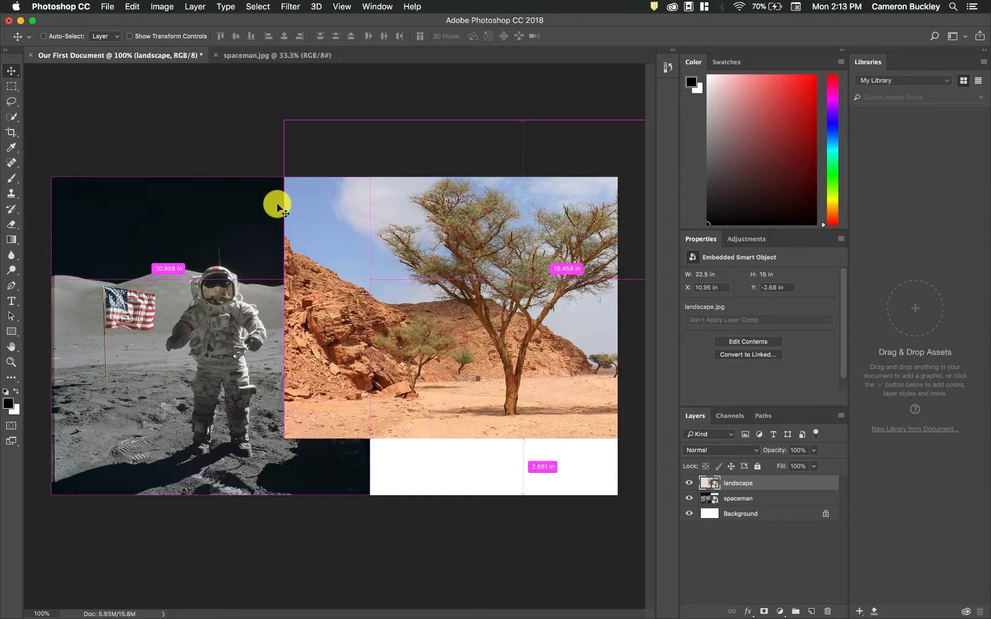
{"action": "key", "text": "alt+super+z"}
{"action": "key", "text": "alt+super+z"}
{"action": "key", "text": "alt+super+z"}
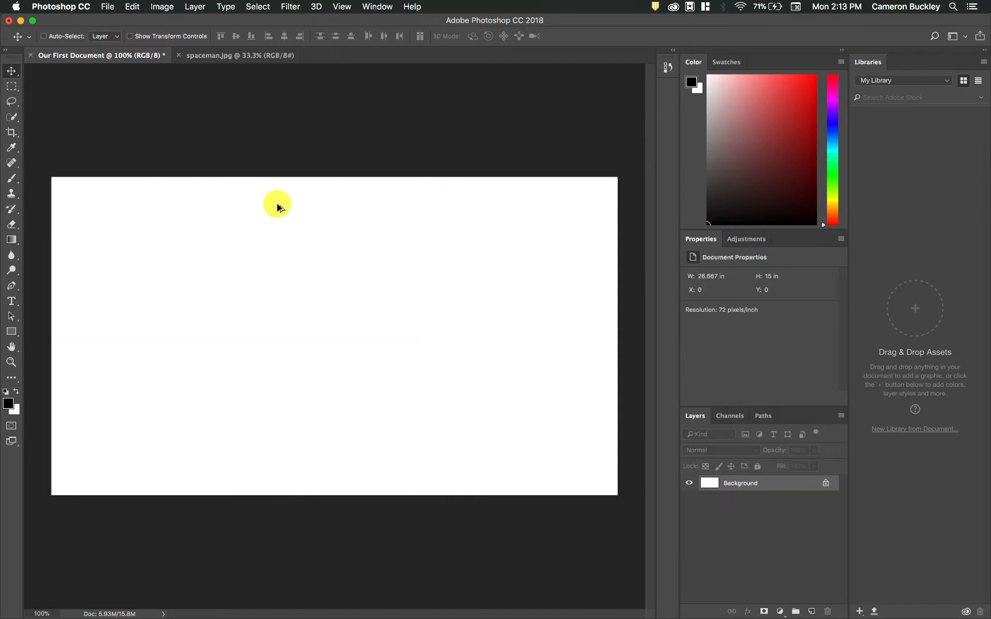
Place spaceman.jpg as an embedded image in the blank document and move it to about X 655 px, Y 611 px.
{"action": "left_click", "coordinate": [110, 7]}
{"action": "left_click", "coordinate": [189, 221]}
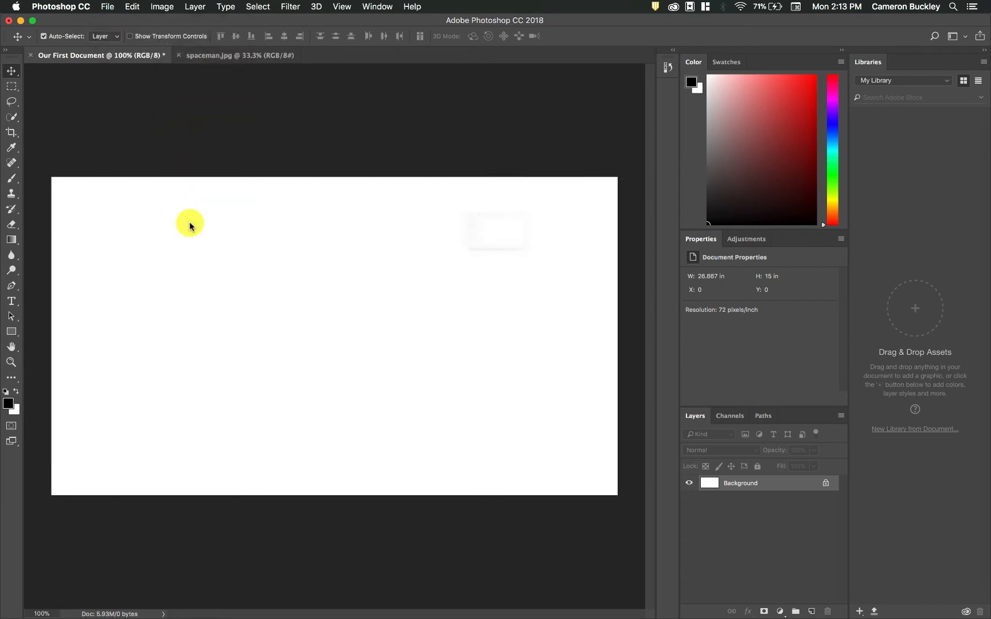
{"action": "left_click", "coordinate": [424, 209]}
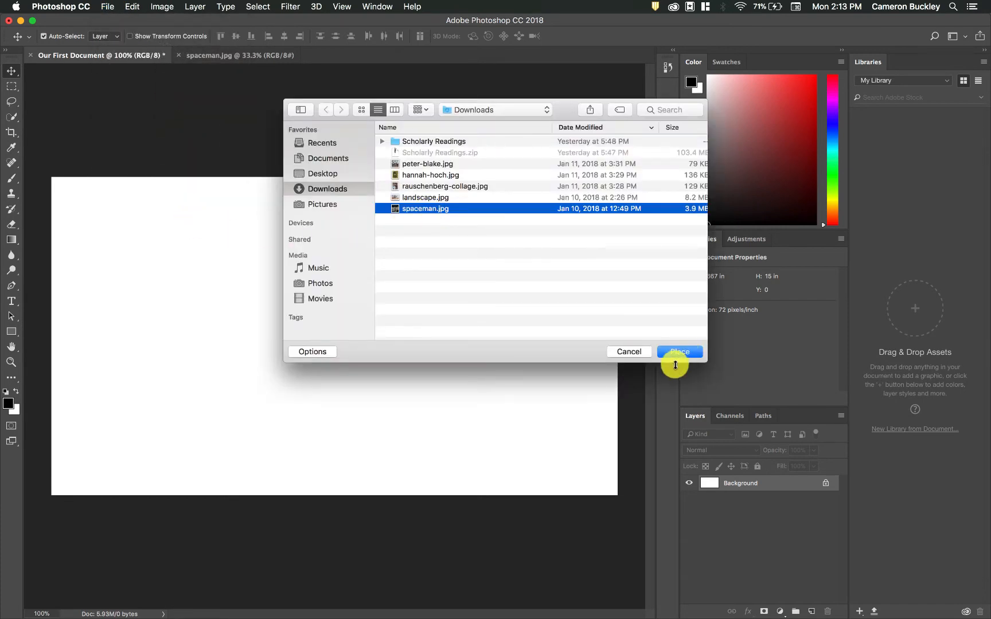
{"action": "left_click", "coordinate": [691, 359]}
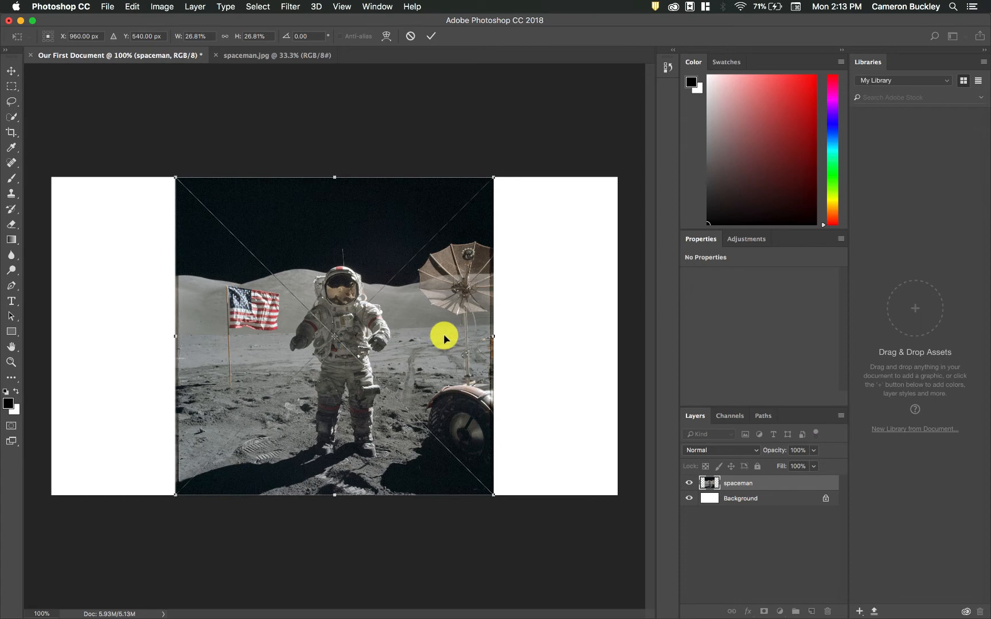
{"action": "left_click_drag", "start_coordinate": [454, 320], "coordinate": [366, 342]}
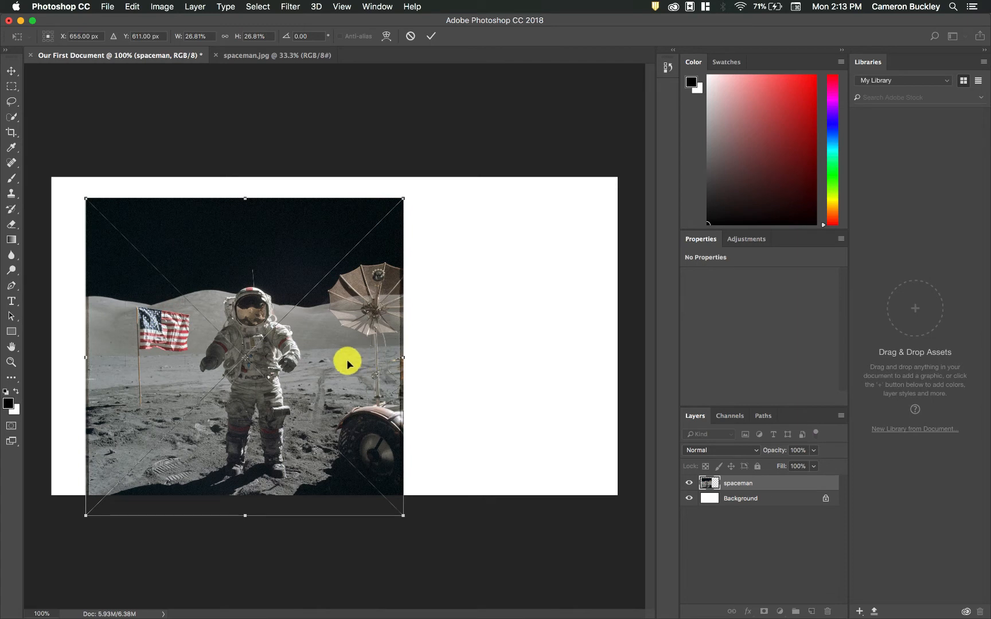
Scale the placed spaceman image to about 27.6% by 25.7%, rotate it about -7.8 degrees, reposition it and commit the placement.
{"action": "mouse_move", "coordinate": [348, 361]}
{"action": "left_mouse_down"}
{"action": "mouse_move", "coordinate": [394, 345]}
{"action": "mouse_move", "coordinate": [347, 363]}
{"action": "mouse_move", "coordinate": [347, 349]}
{"action": "left_mouse_up"}
{"action": "left_click_drag", "start_coordinate": [410, 183], "coordinate": [378, 195]}
{"action": "left_click_drag", "start_coordinate": [353, 348], "coordinate": [387, 319]}
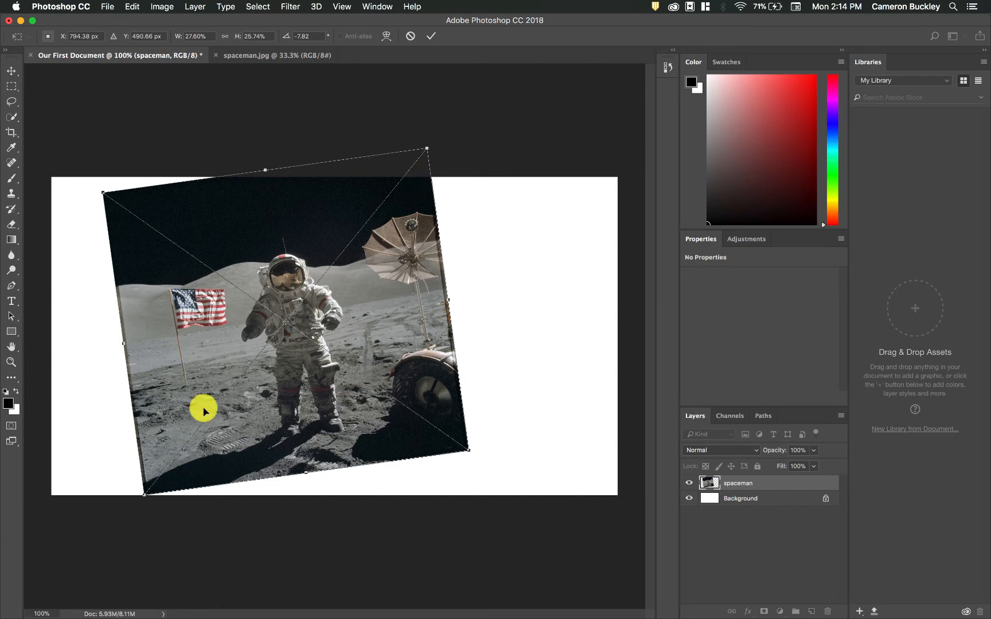
{"action": "left_click_drag", "start_coordinate": [370, 312], "coordinate": [338, 316]}
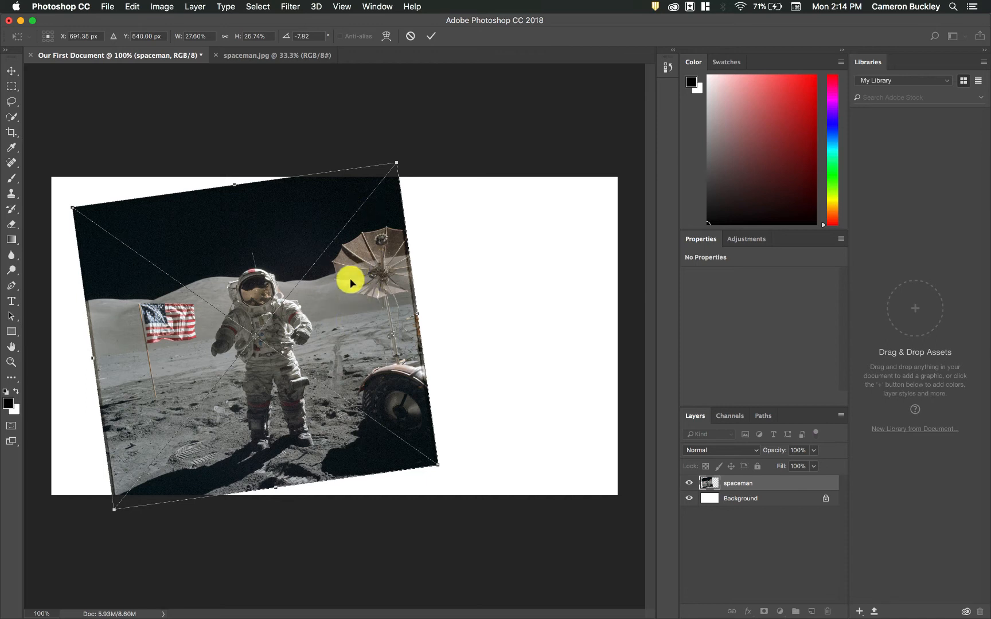
{"action": "left_click", "coordinate": [429, 39]}
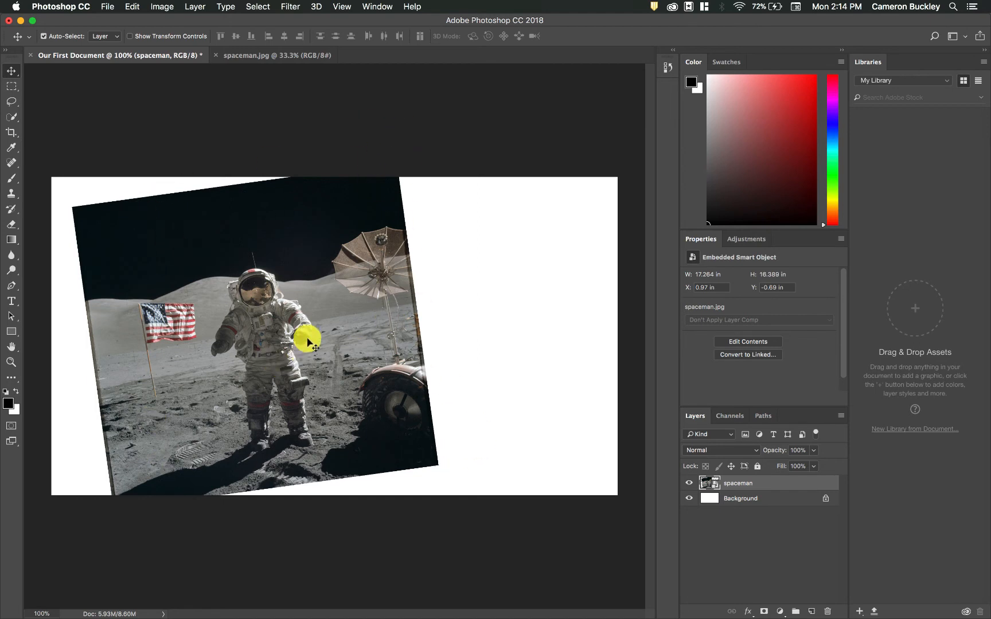
Shift the rotated spaceman layer slightly down and left, and undo both this move and the image placement.
{"action": "mouse_move", "coordinate": [304, 330]}
{"action": "left_mouse_down"}
{"action": "mouse_move", "coordinate": [277, 323]}
{"action": "mouse_move", "coordinate": [309, 344]}
{"action": "mouse_move", "coordinate": [275, 328]}
{"action": "mouse_move", "coordinate": [300, 337]}
{"action": "left_mouse_up"}
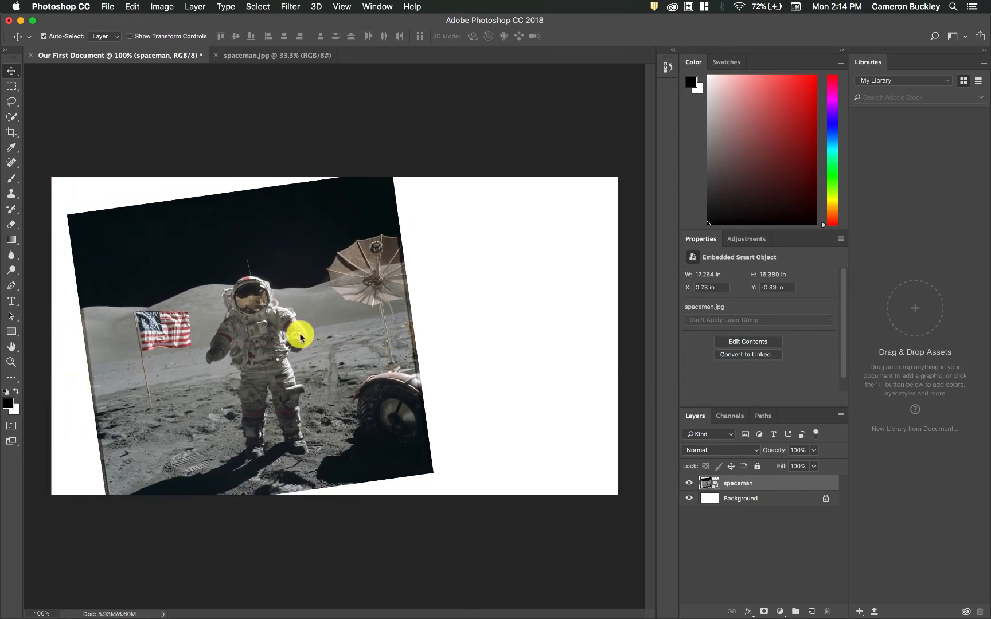
{"action": "key", "text": "super+z"}
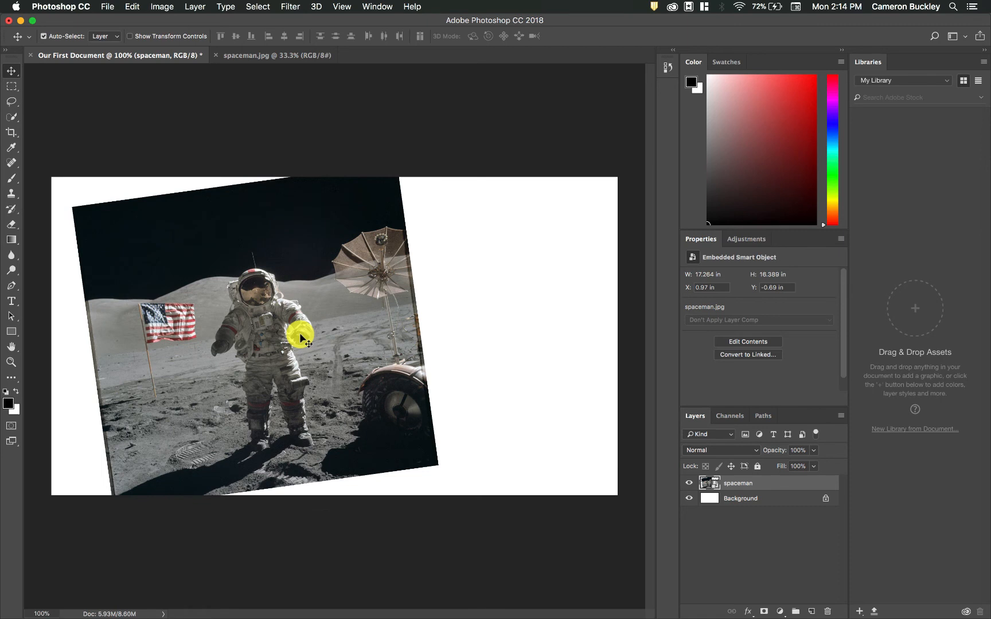
{"action": "key", "text": "super+z"}
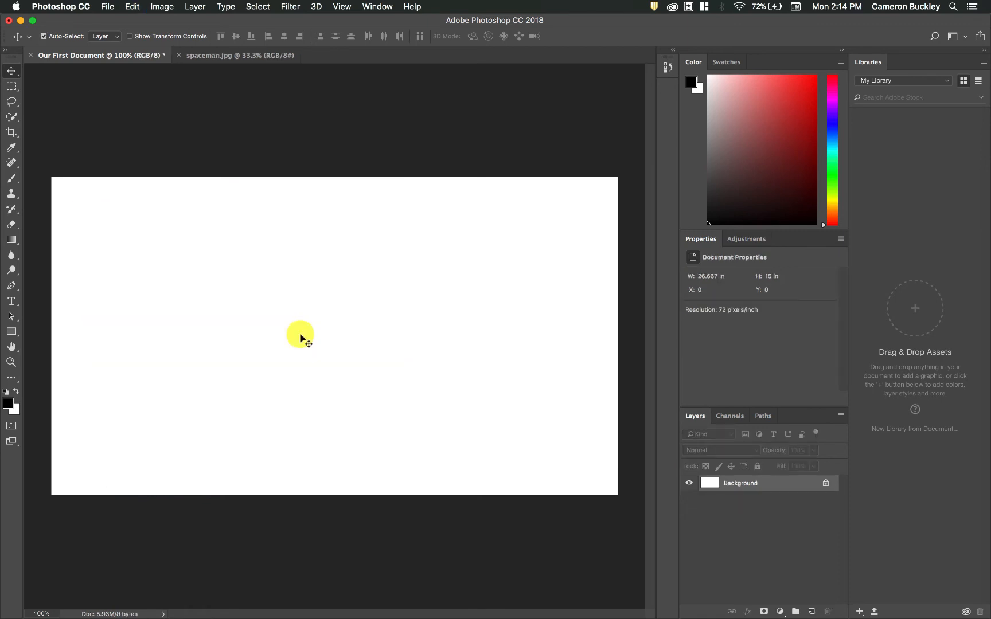
Place spaceman.jpg as an embedded image at about X 810 px, Y 540 px, accepting the placement while switching to the Brush tool.
{"action": "left_click", "coordinate": [108, 6]}
{"action": "left_click", "coordinate": [198, 223]}
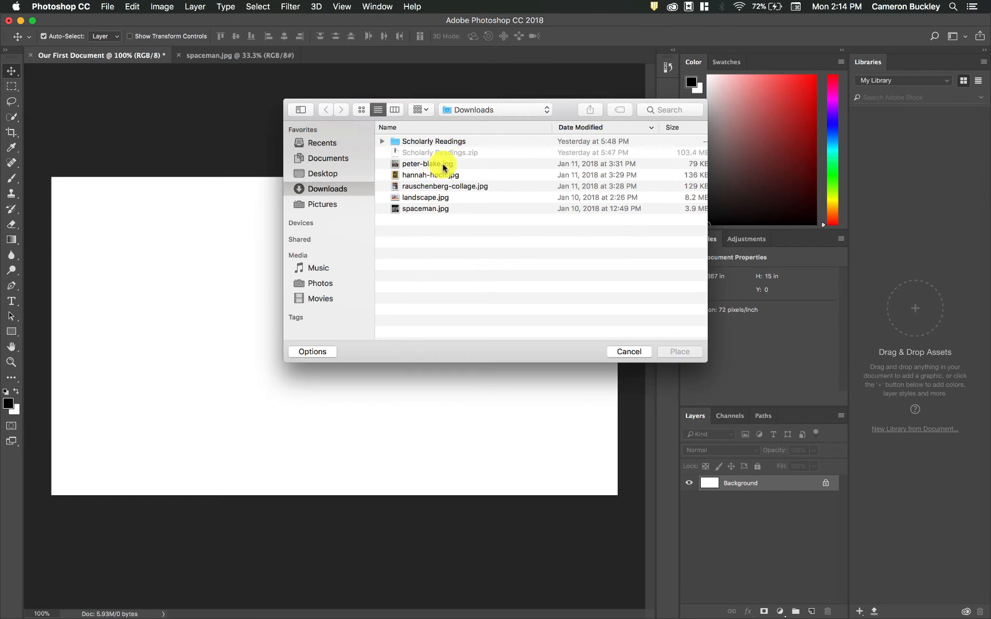
{"action": "left_click", "coordinate": [440, 209]}
{"action": "left_click", "coordinate": [686, 351]}
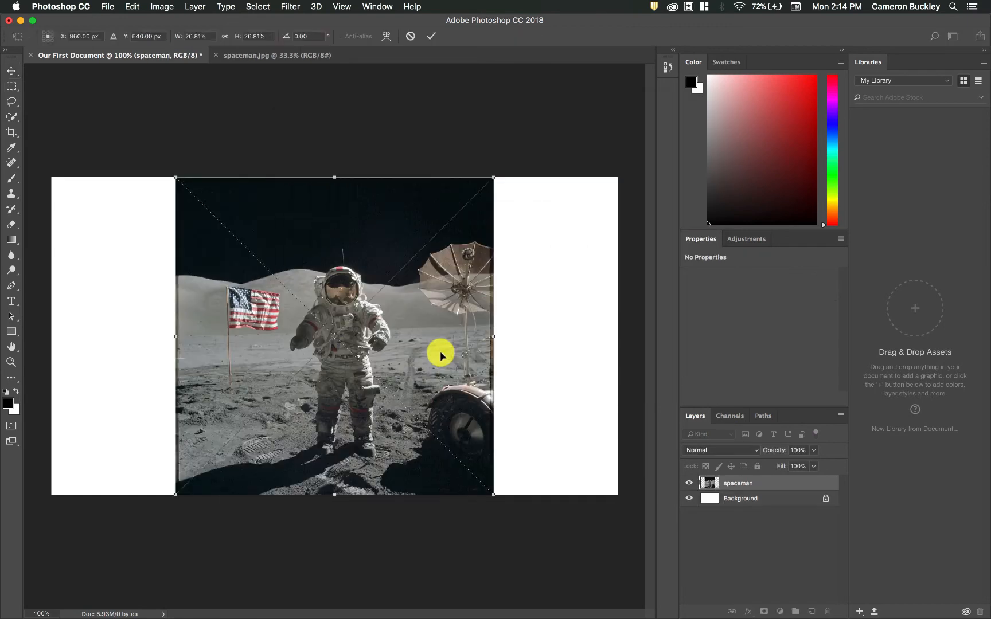
{"action": "left_click_drag", "start_coordinate": [454, 343], "coordinate": [404, 343]}
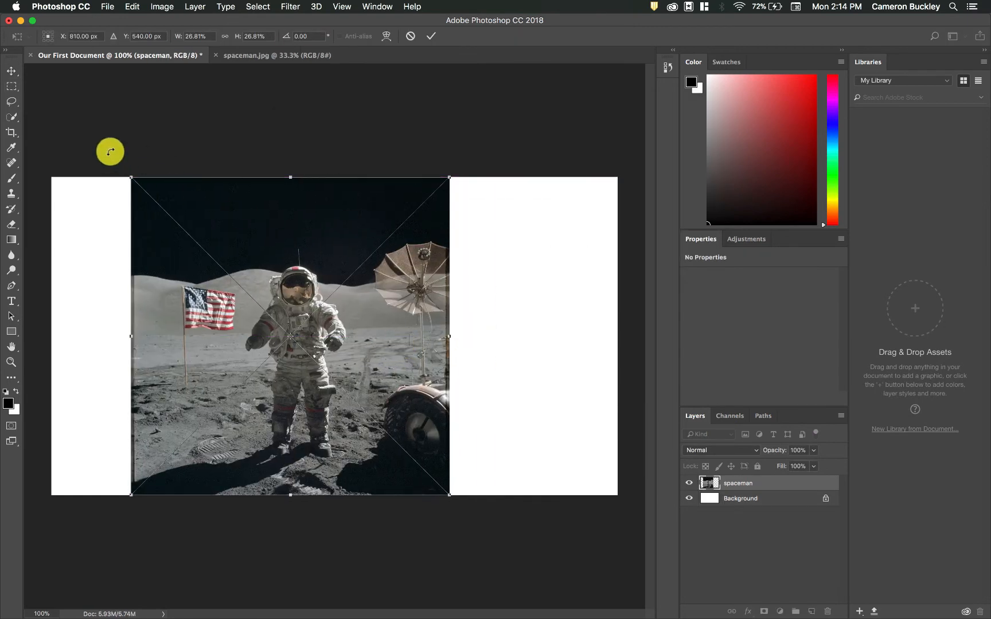
{"action": "left_click", "coordinate": [14, 181]}
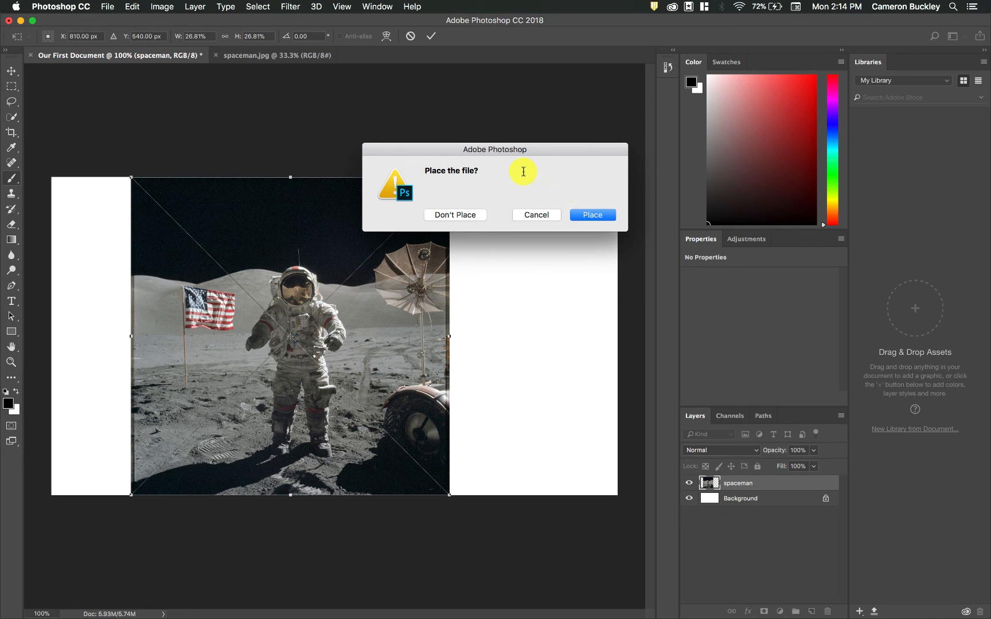
{"action": "left_click", "coordinate": [596, 216]}
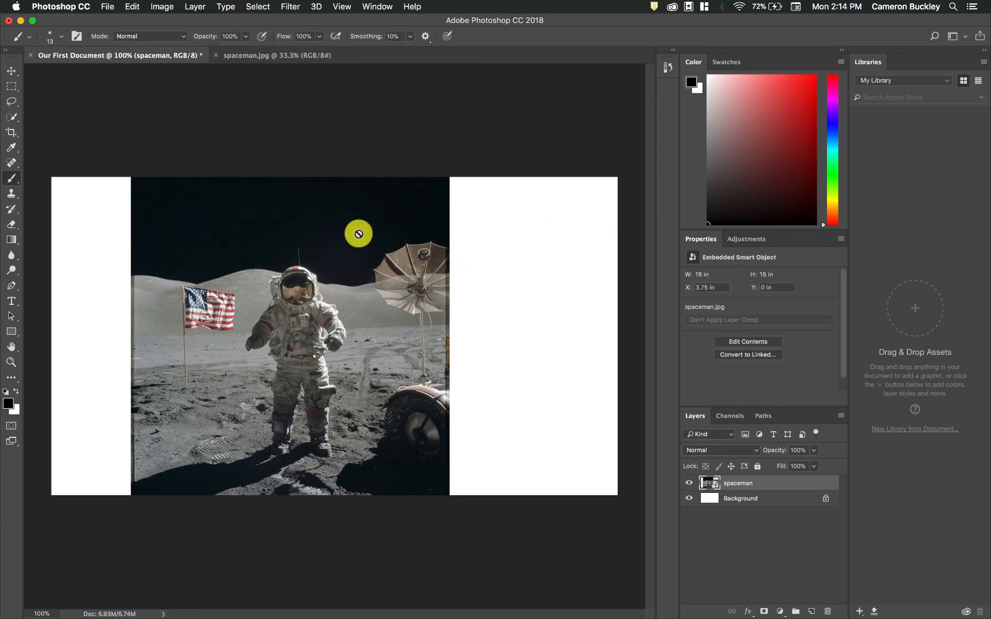
Reposition the spaceman layer with the Move tool to about X 2.87 in, Y 0 in.
{"action": "left_click", "coordinate": [11, 70]}
{"action": "left_click_drag", "start_coordinate": [368, 323], "coordinate": [352, 346]}
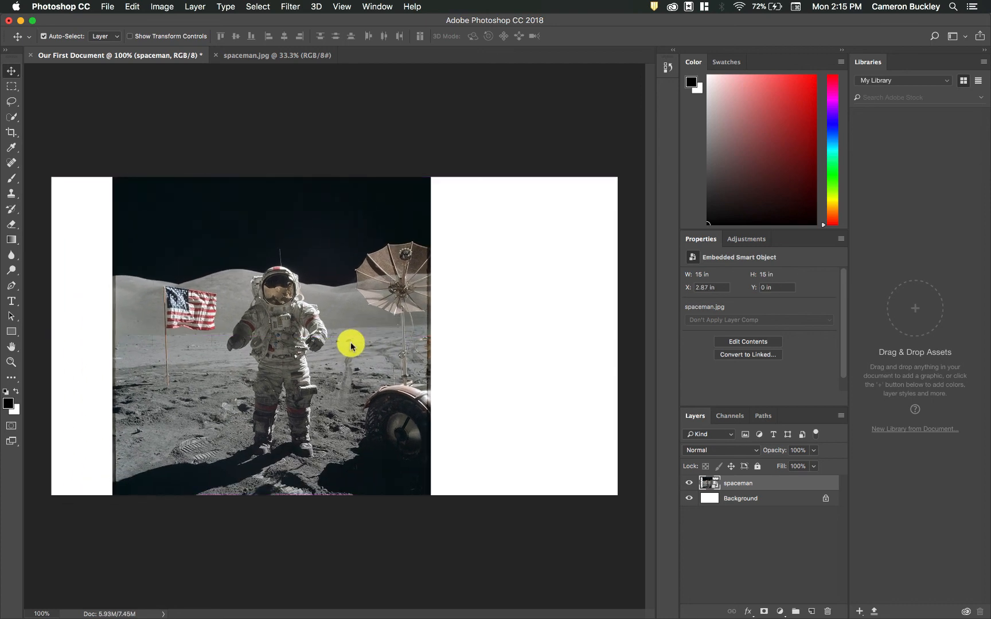